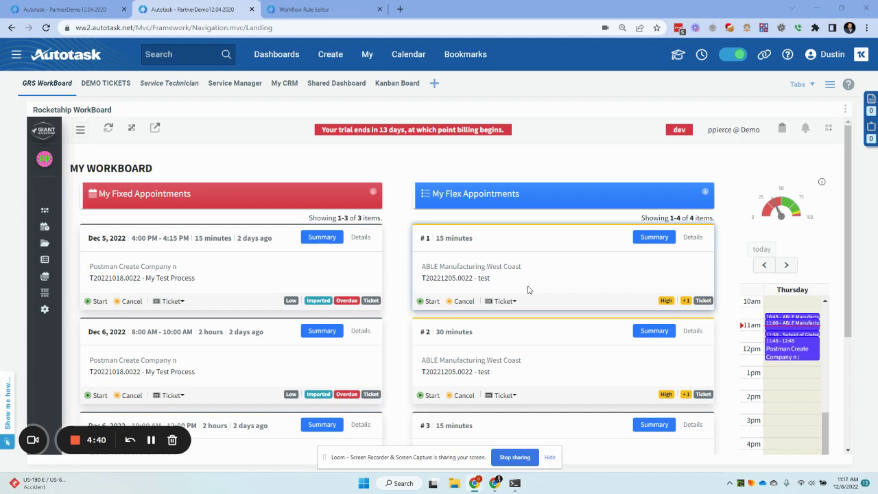
# Look over the Admin shortcuts for workflow rules and switch to the Workflow Rule Editor holding the new rule.
pyautogui.click(16, 55)
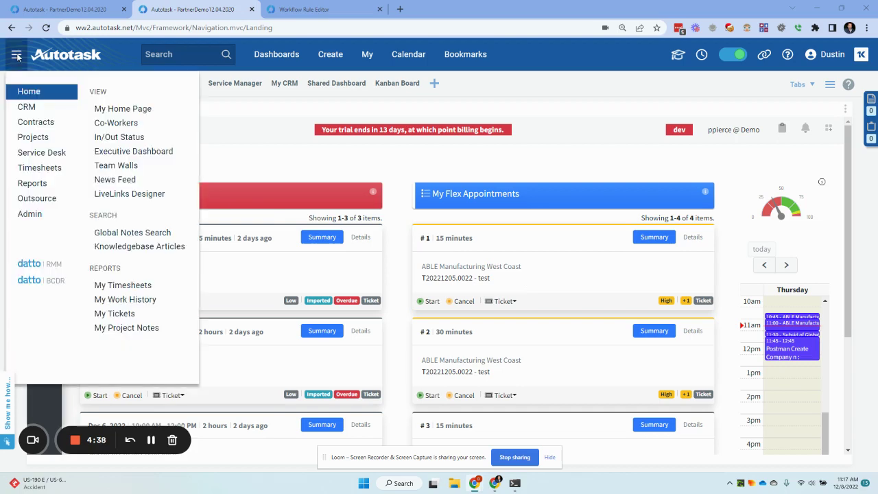
pyautogui.moveTo(33, 215)
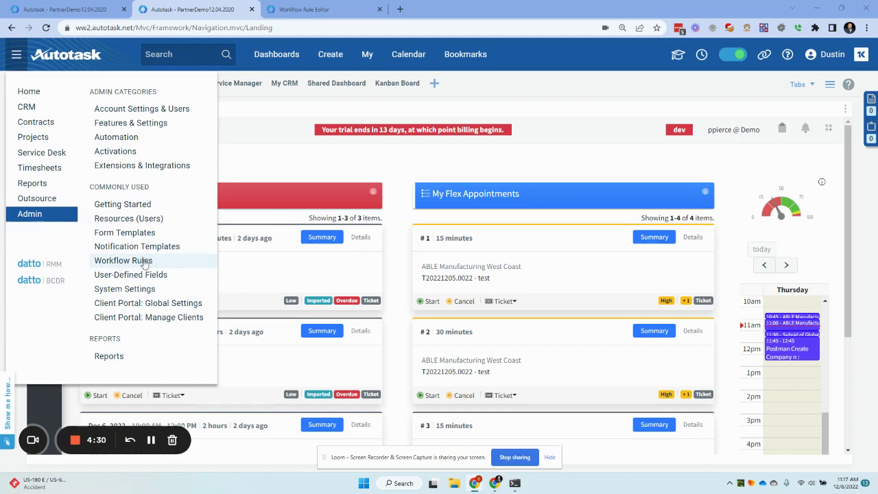
pyautogui.click(310, 12)
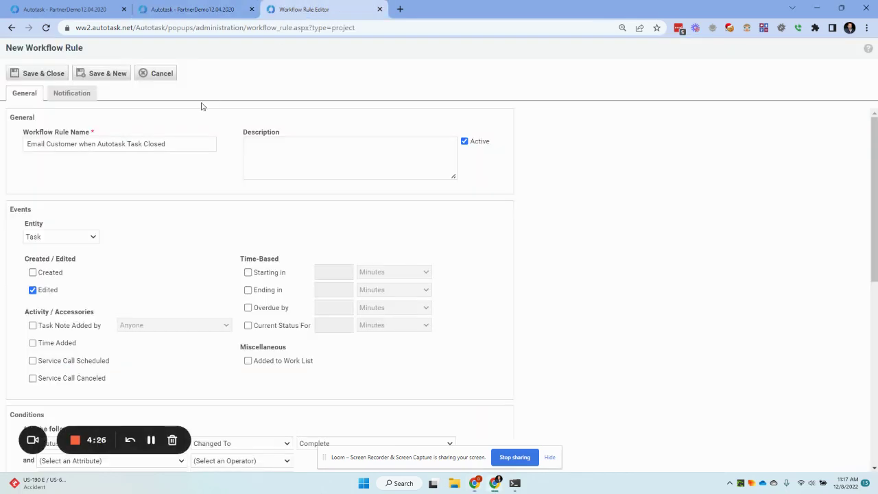
# Set the event entity of the "Email Customer when Autotask Task Closed" rule to Task.
pyautogui.moveTo(169, 142); pyautogui.dragTo(24, 144)
pyautogui.scroll(-1, 126, 191)
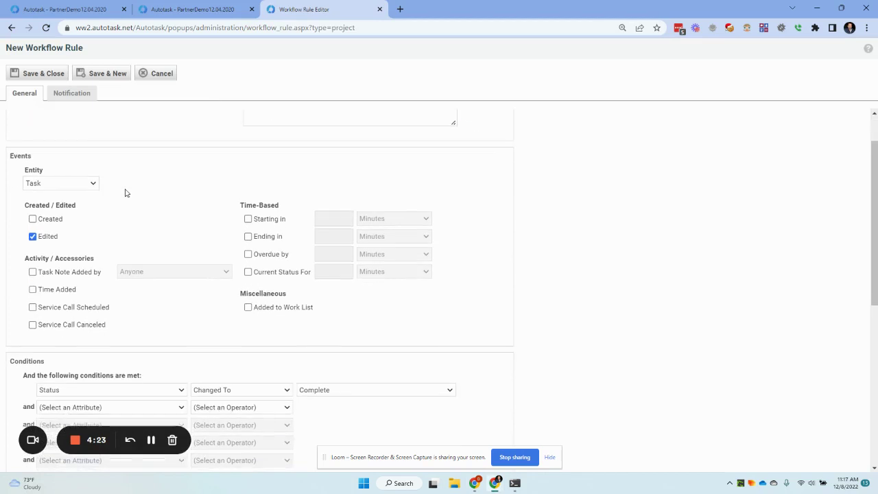
pyautogui.click(63, 183)
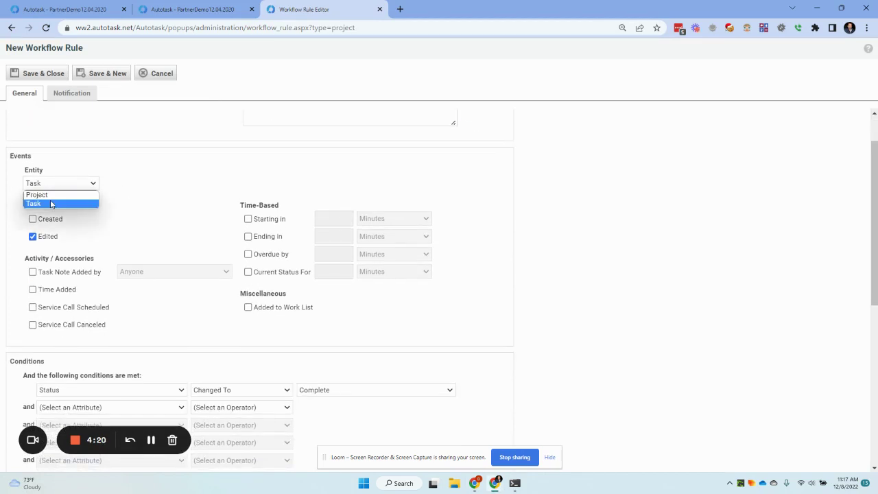
pyautogui.click(51, 204)
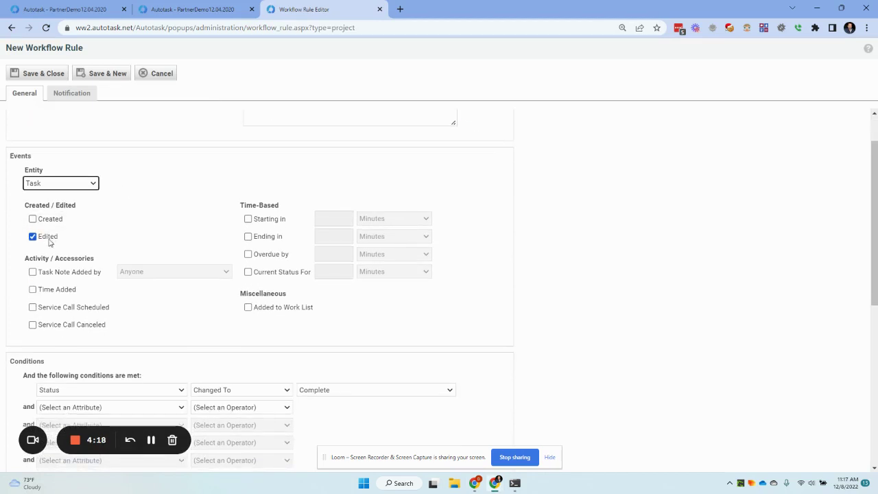
# Try Equal to as the operator of the Status condition and set it back to Changed To.
pyautogui.scroll(-4, 245, 149)
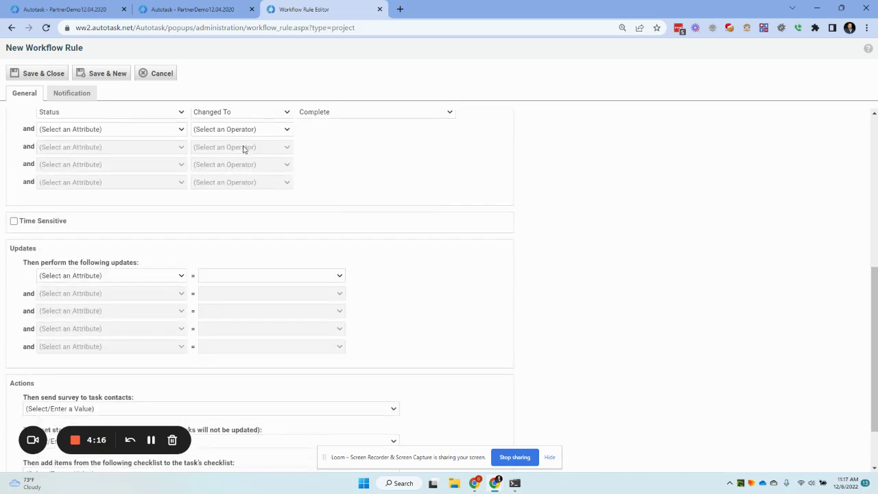
pyautogui.scroll(3, 241, 172)
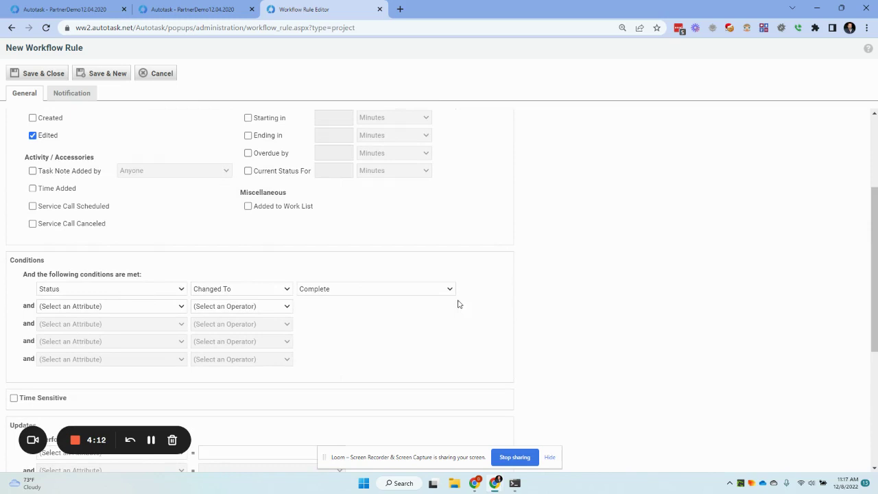
pyautogui.click(276, 291)
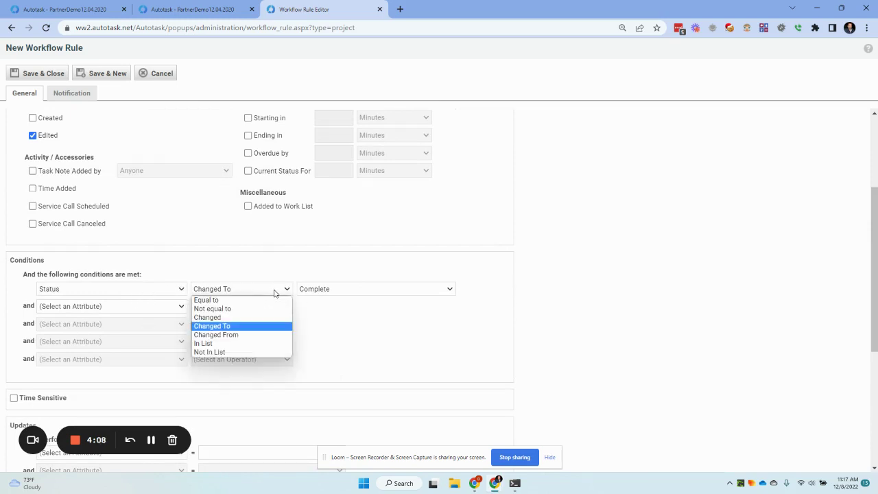
pyautogui.click(236, 298)
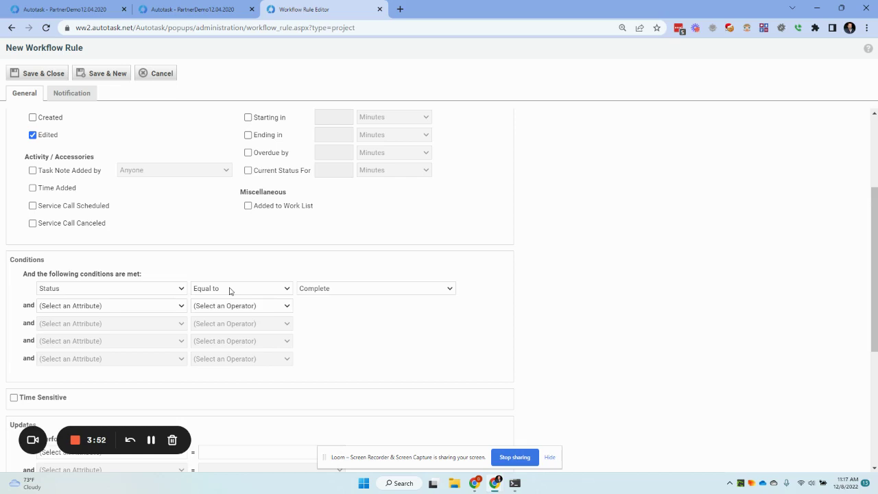
pyautogui.click(231, 291)
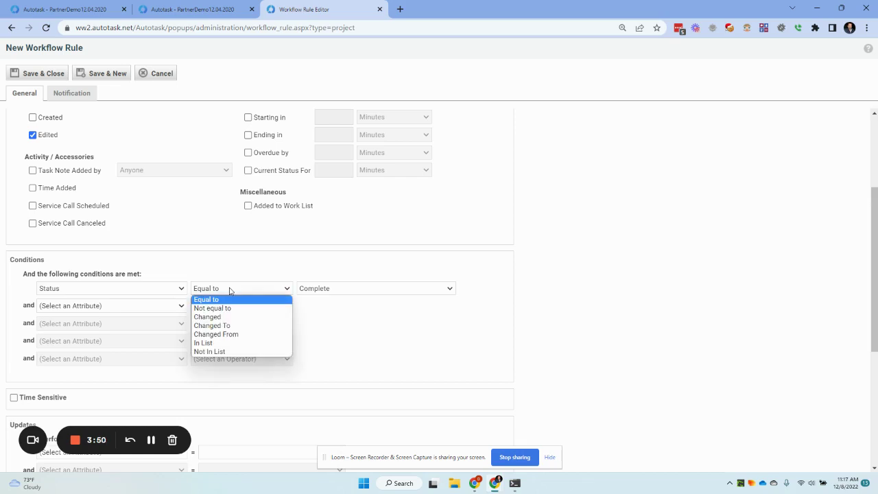
pyautogui.click(228, 327)
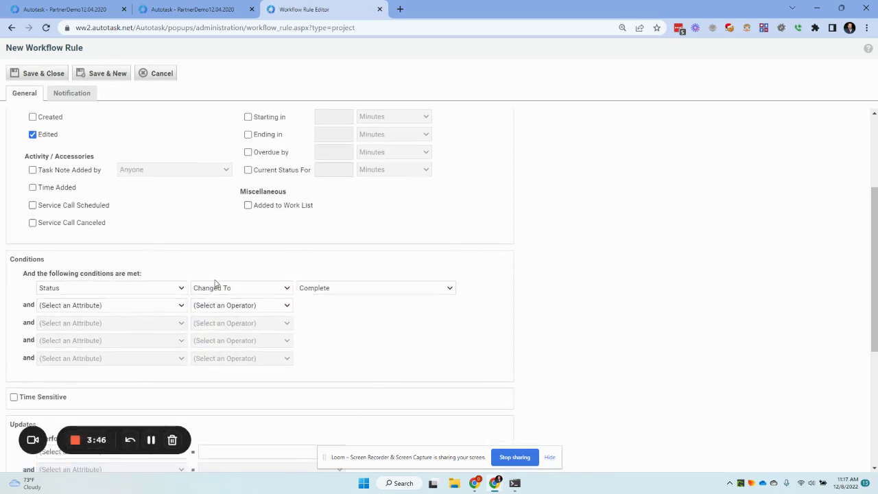
# Review the rule's general settings, conditions, updates and actions.
pyautogui.scroll(-3, 365, 321)
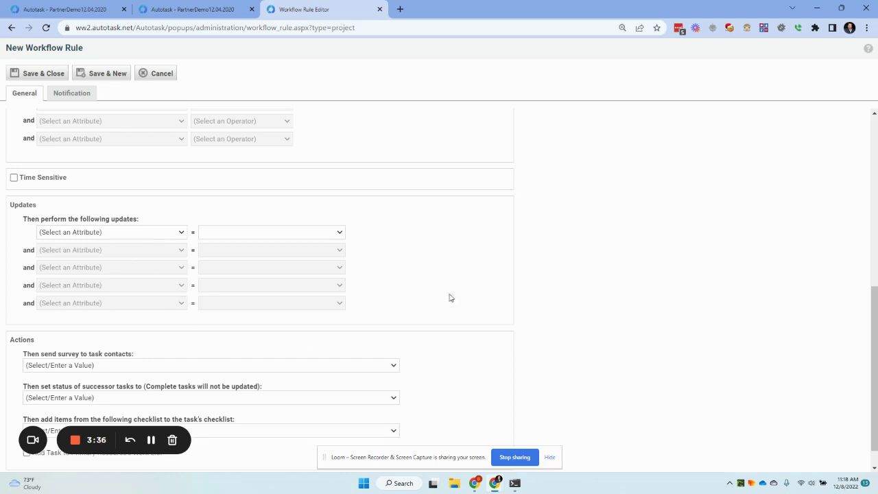
pyautogui.scroll(5, 214, 198)
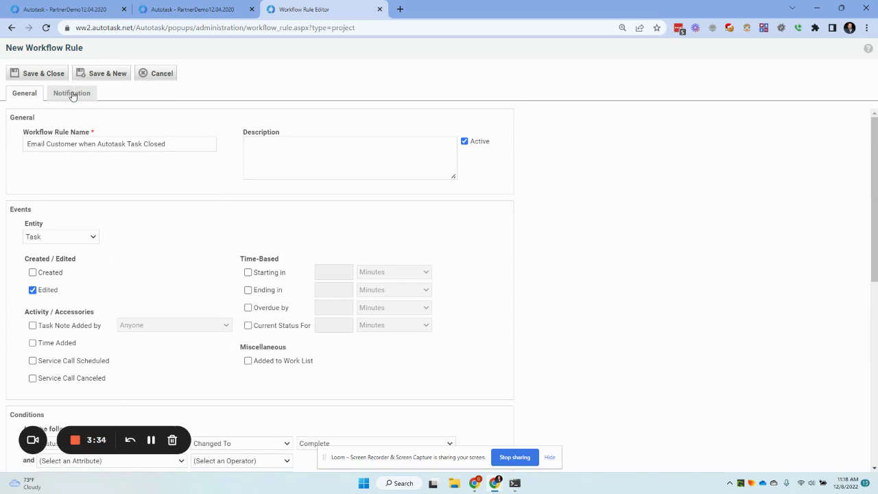
pyautogui.scroll(-5, 192, 196)
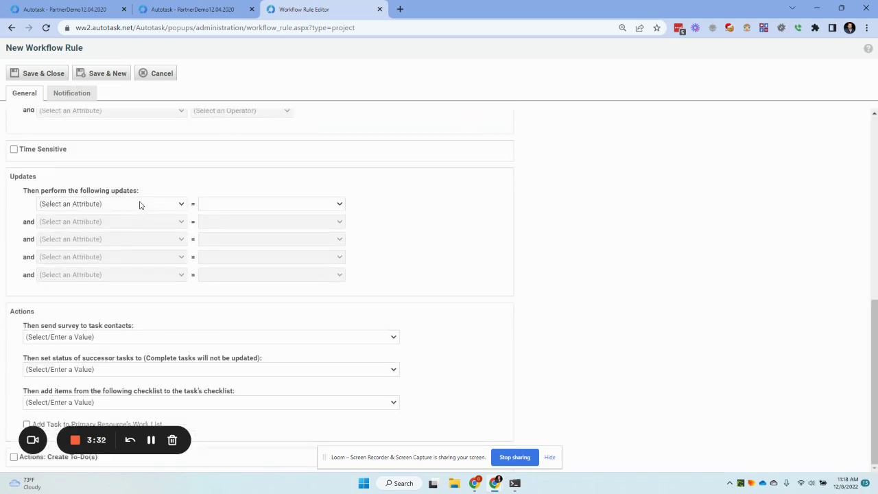
pyautogui.scroll(1, 139, 205)
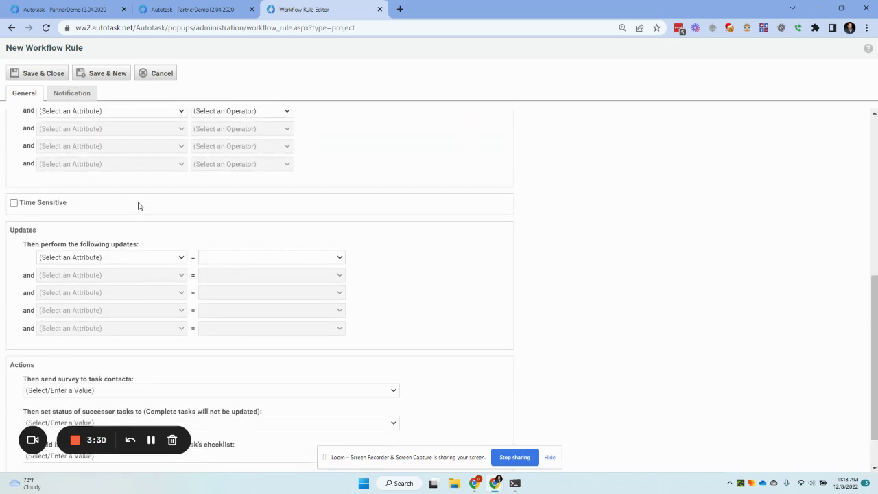
pyautogui.scroll(1, 138, 206)
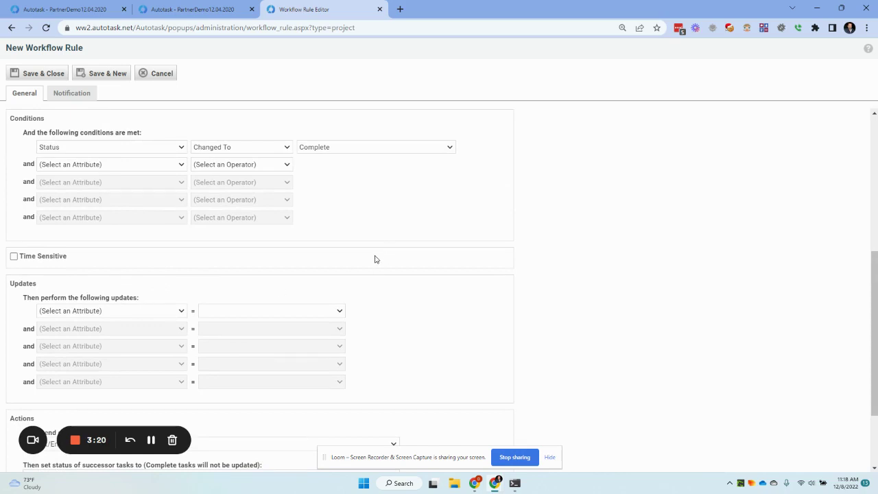
pyautogui.scroll(1, 375, 258)
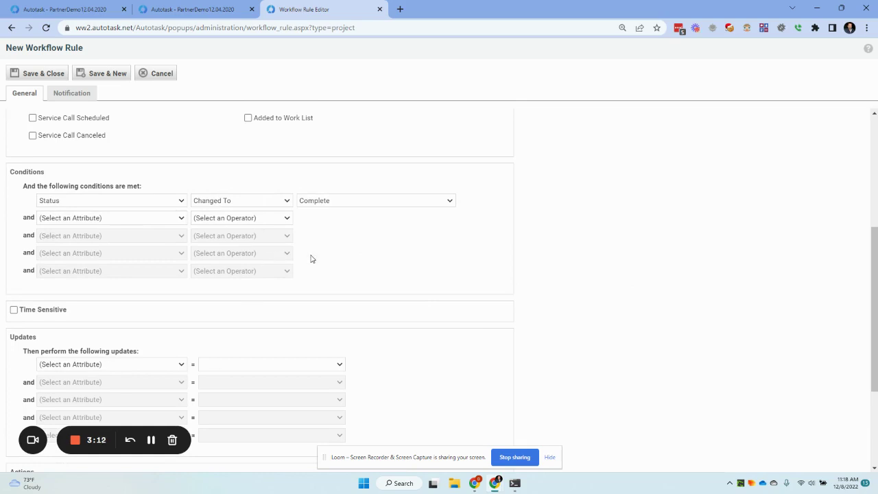
# Open the rule's notification settings and remove Contacts from the recipients.
pyautogui.click(77, 94)
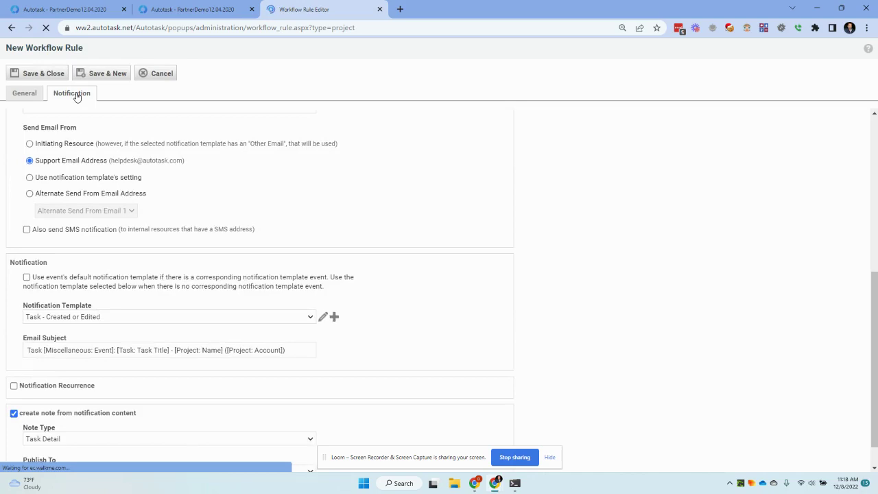
pyautogui.scroll(5, 350, 216)
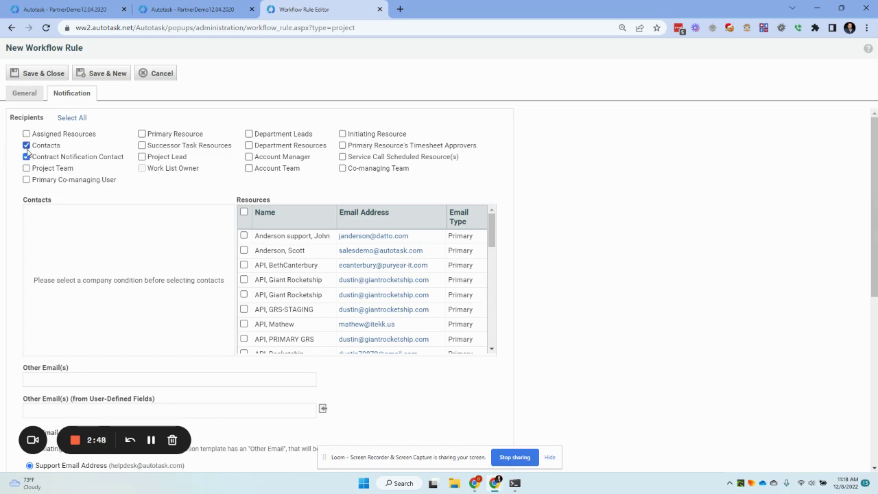
pyautogui.click(58, 146)
pyautogui.click(27, 146)
# Examine the Send Email From options, focusing on the support email address used as sender.
pyautogui.scroll(-1, 192, 159)
pyautogui.scroll(-1, 193, 159)
pyautogui.scroll(-1, 193, 159)
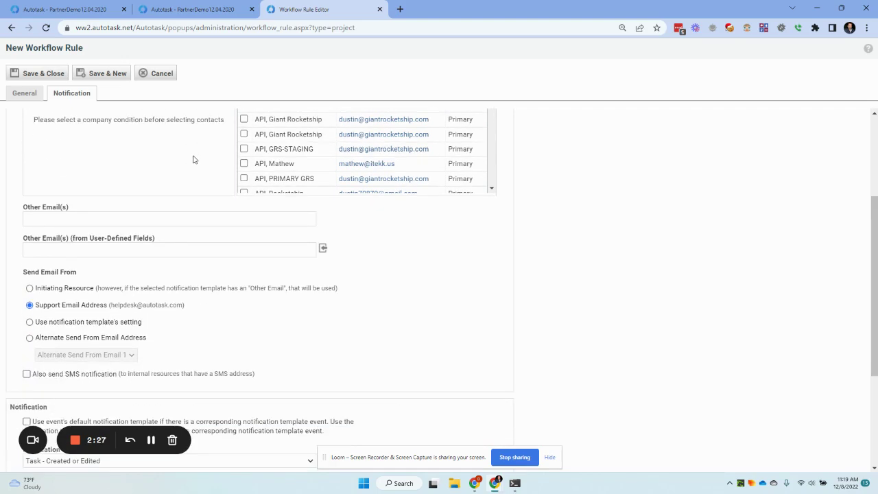
pyautogui.scroll(-1, 191, 245)
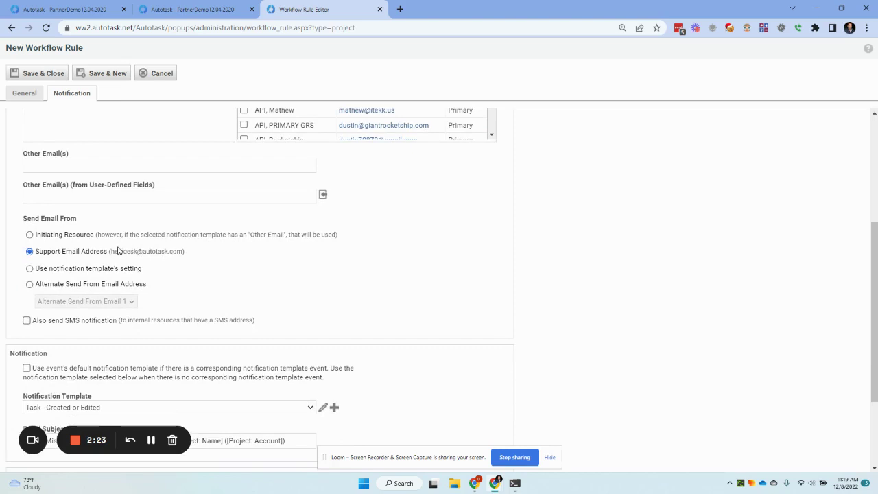
pyautogui.moveTo(112, 252); pyautogui.dragTo(175, 250)
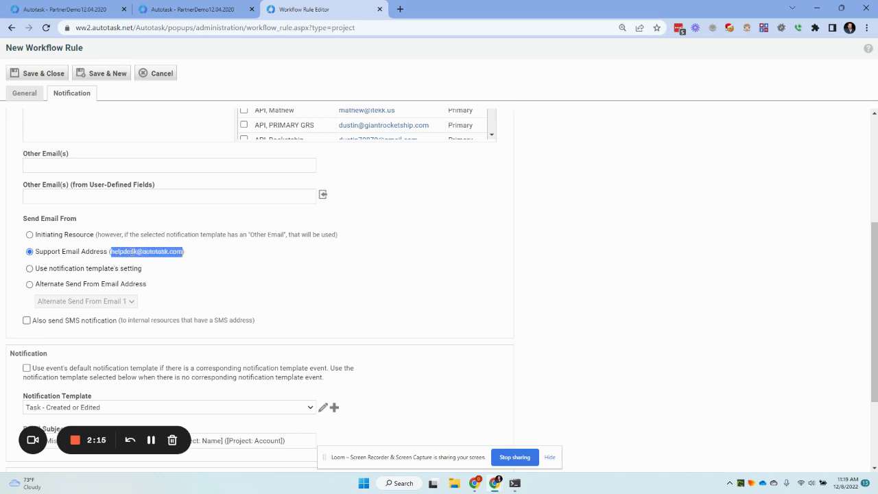
pyautogui.hotkey('shift', 'Left')
pyautogui.hotkey('shift', 'Left')
pyautogui.hotkey('shift', 'Left')
pyautogui.hotkey('shift', 'Left')
pyautogui.hotkey('shift', 'Right')
pyautogui.hotkey('shift', 'Right')
pyautogui.hotkey('shift', 'Right')
pyautogui.hotkey('shift', 'Right')
# Set the notification template to Task - Created or Edited.
pyautogui.scroll(-3, 194, 266)
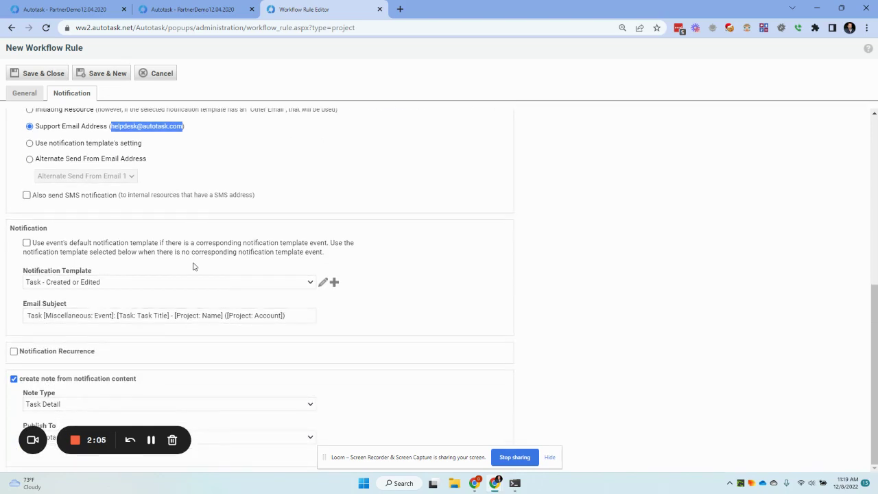
pyautogui.click(129, 282)
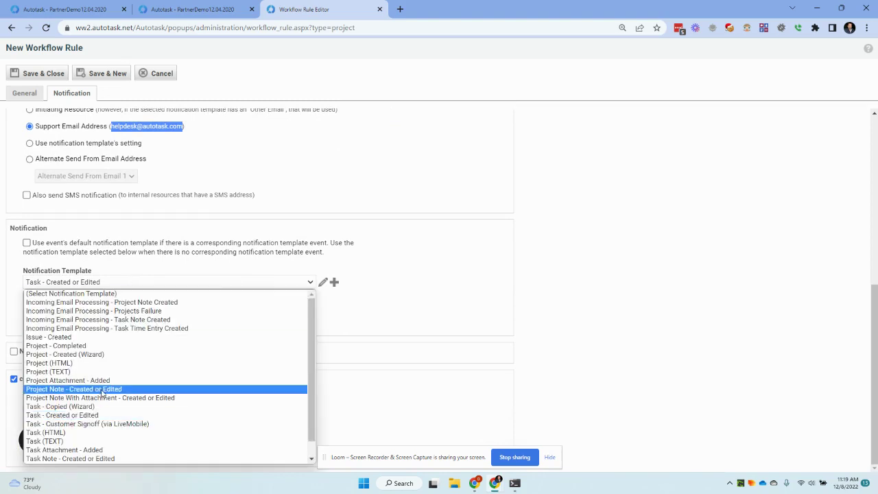
pyautogui.click(92, 415)
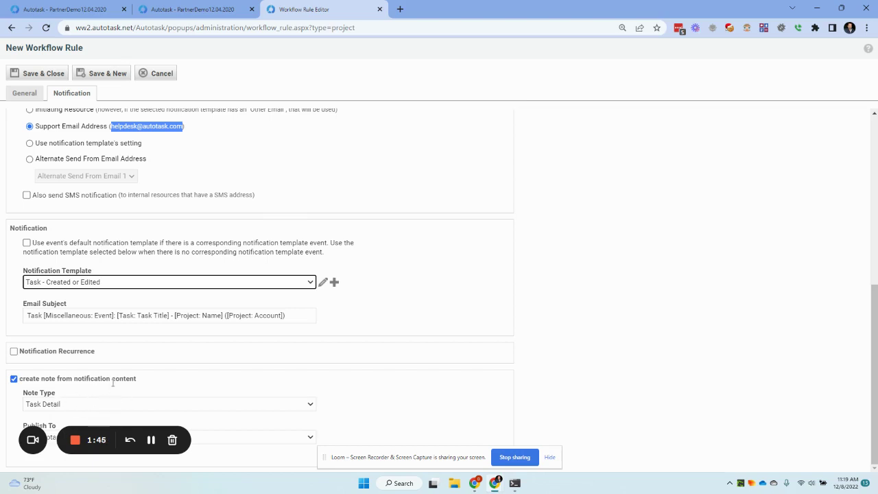
# Review the option to create a note from notification content, along with the rule's recipients and resources.
pyautogui.moveTo(90, 380); pyautogui.dragTo(122, 379)
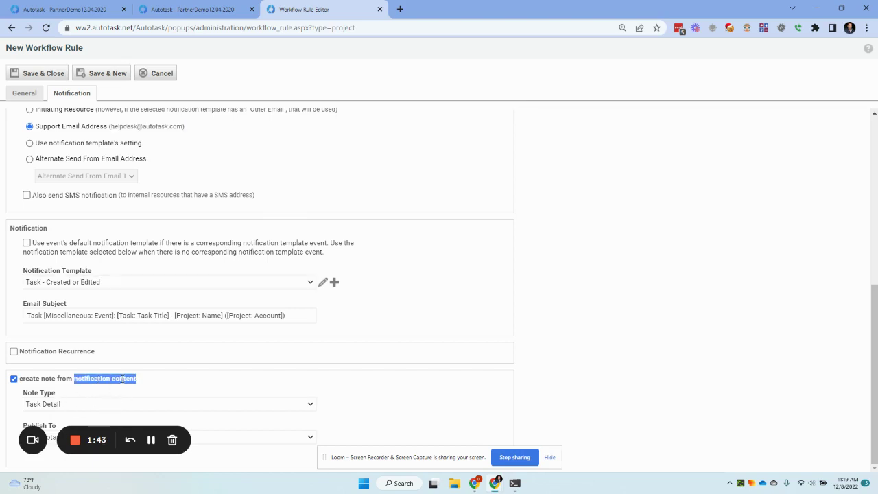
pyautogui.scroll(4, 123, 380)
pyautogui.scroll(-4, 122, 380)
pyautogui.click(552, 249)
pyautogui.scroll(5, 522, 247)
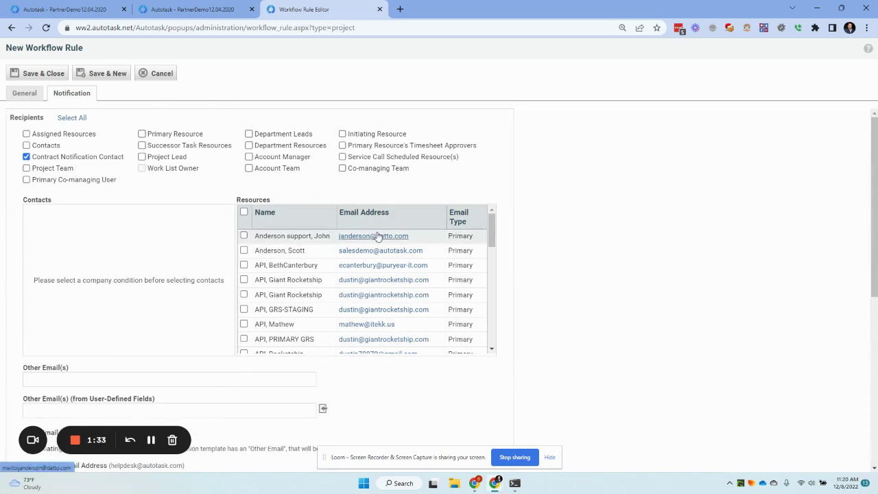
pyautogui.scroll(-1, 377, 236)
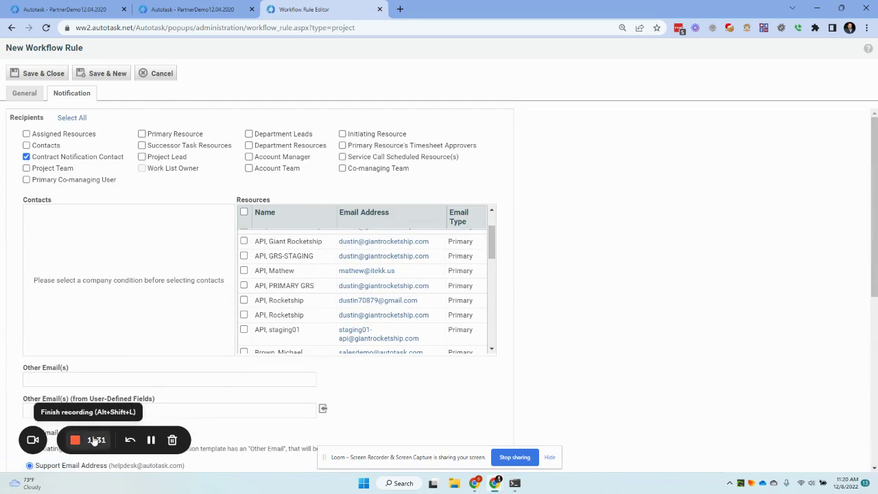